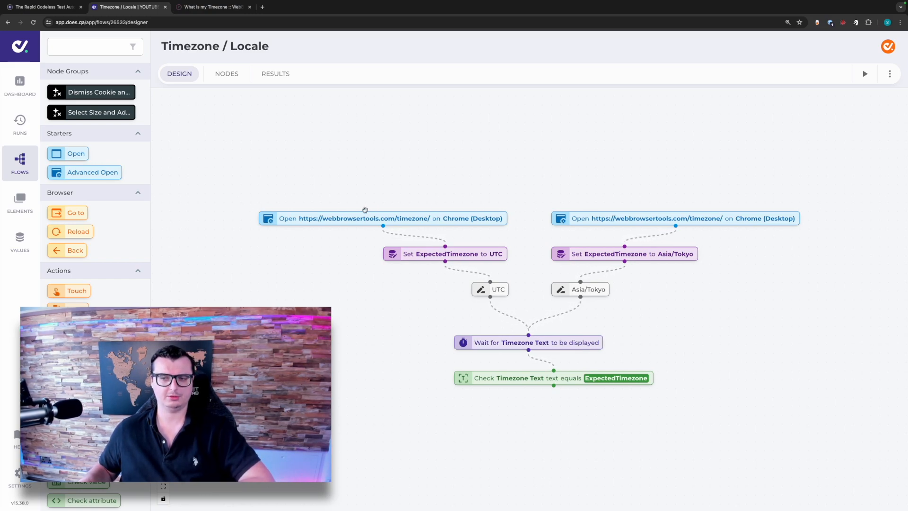
Examine the language and timezone options in the UTC branch's Advanced Open node, then close it without changes.
left_click(348, 218)
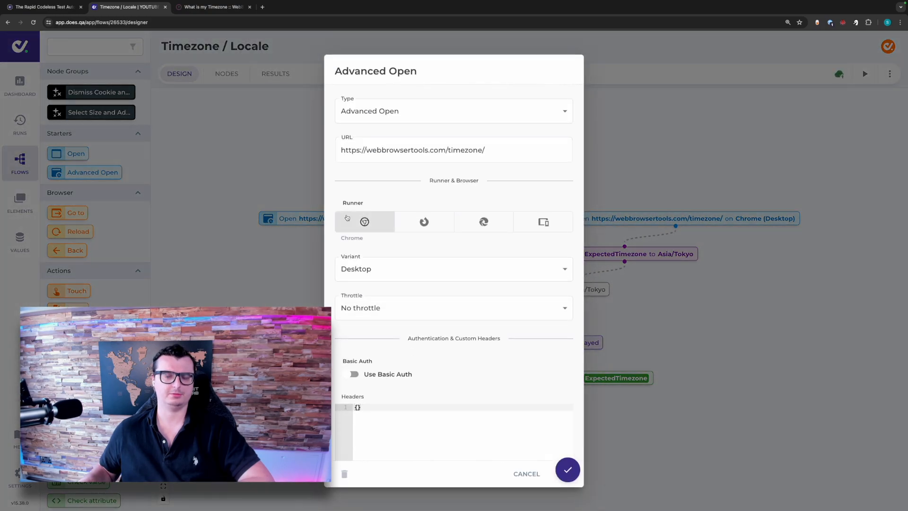
scroll(347, 218, "down", 3)
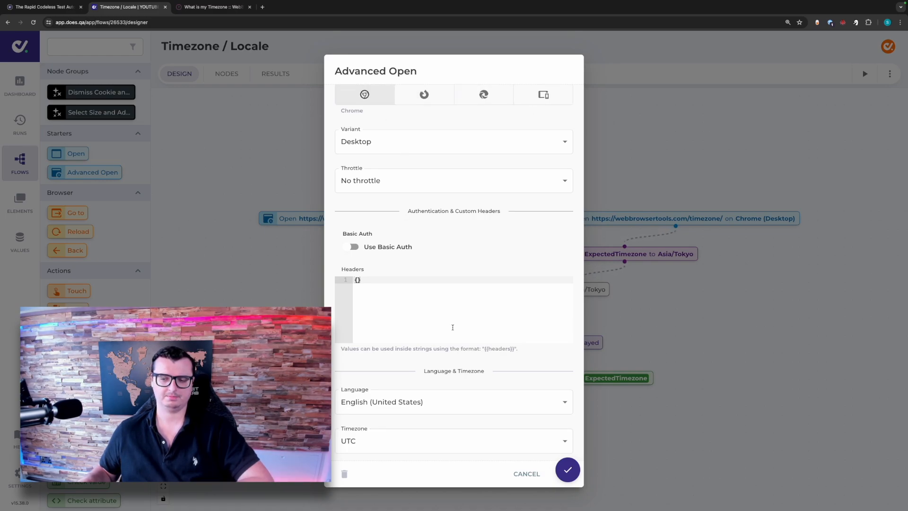
left_click(395, 409)
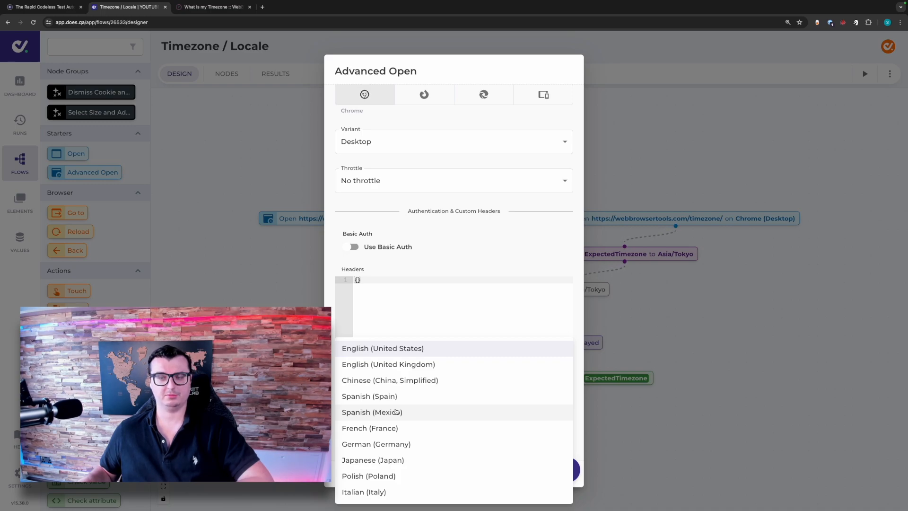
left_click(407, 349)
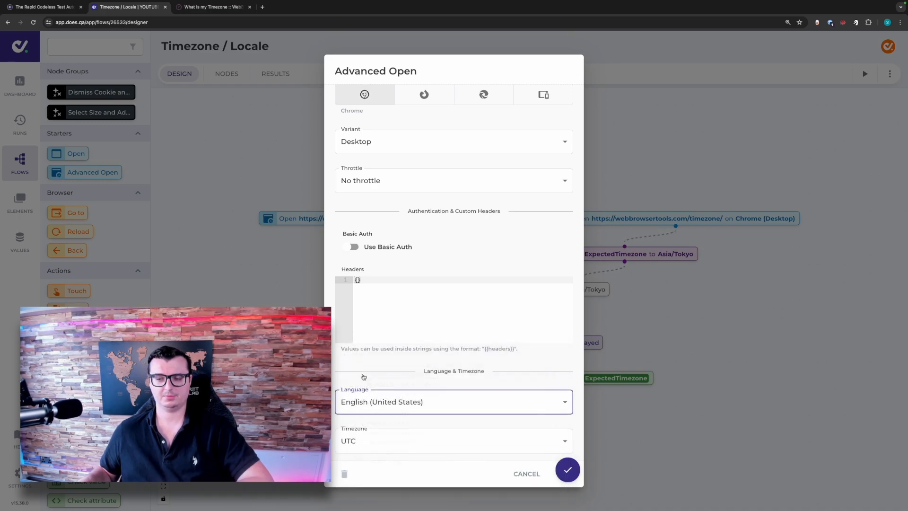
left_click(392, 440)
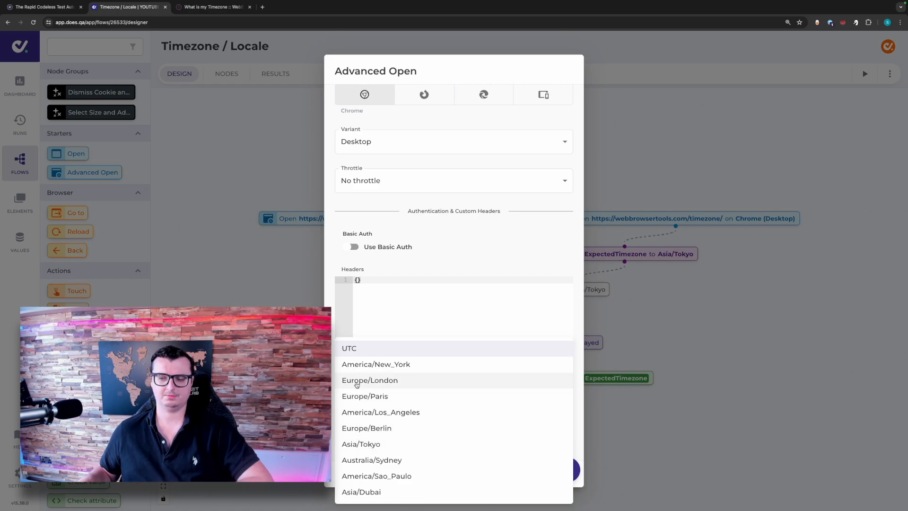
left_click(331, 328)
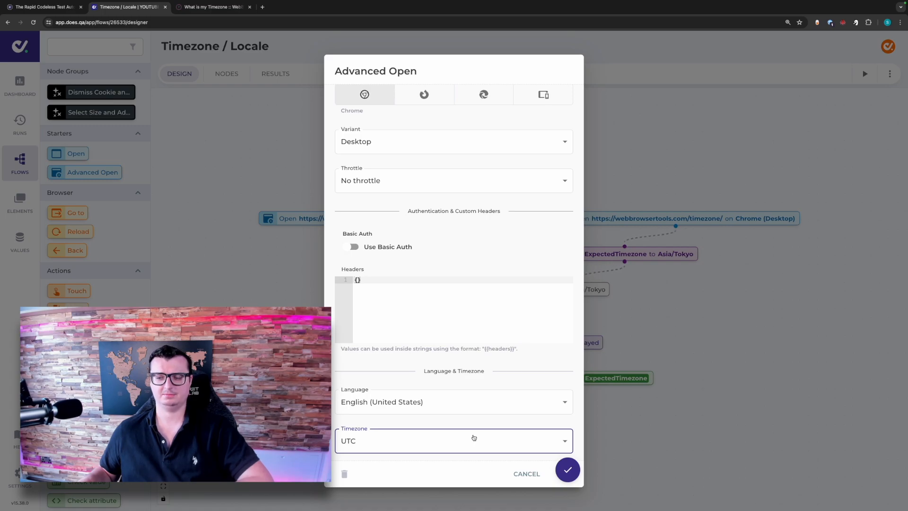
left_click(523, 475)
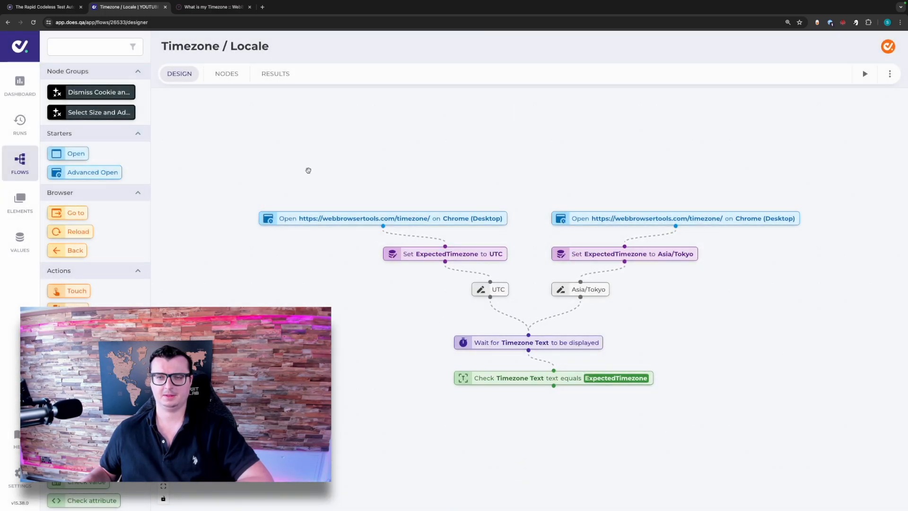
Expand the Asia/Tokyo and UTC test results and view the screenshot of the UTC run's Timezone Text check.
left_click(278, 74)
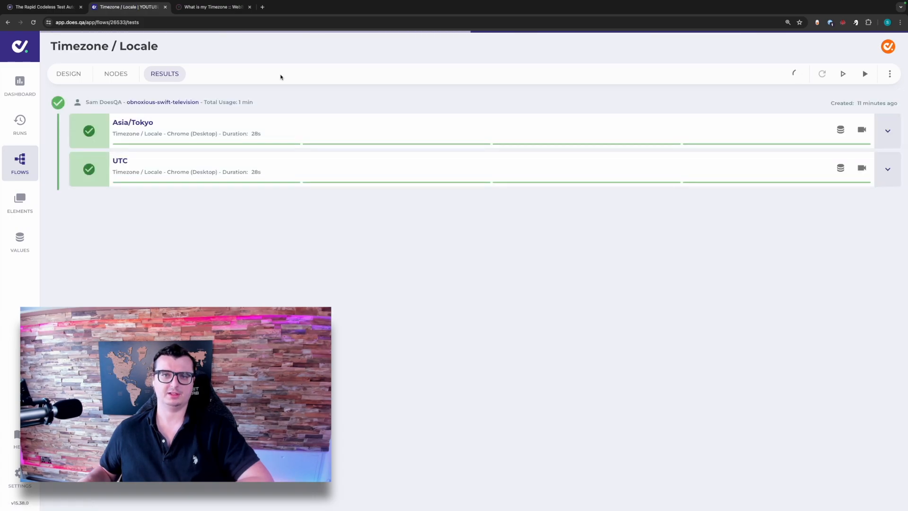
left_click(887, 130)
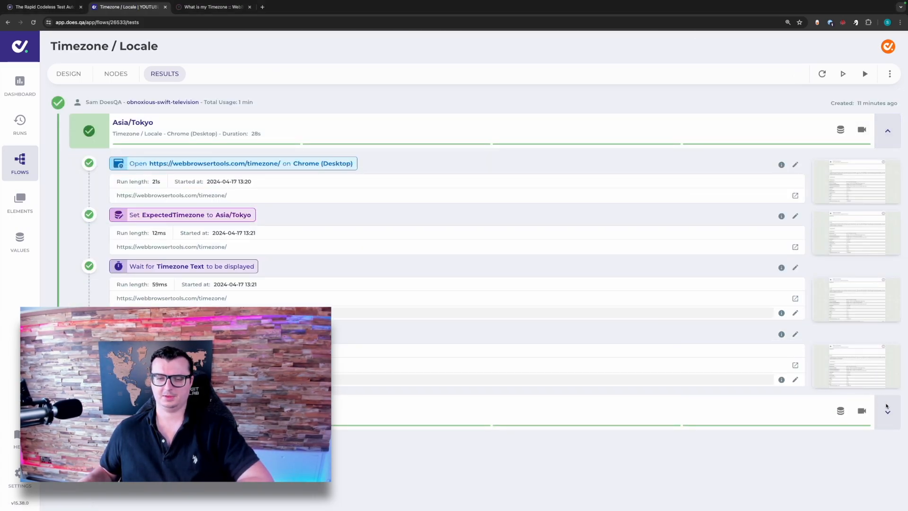
left_click(886, 412)
scroll(755, 293, "down", 4)
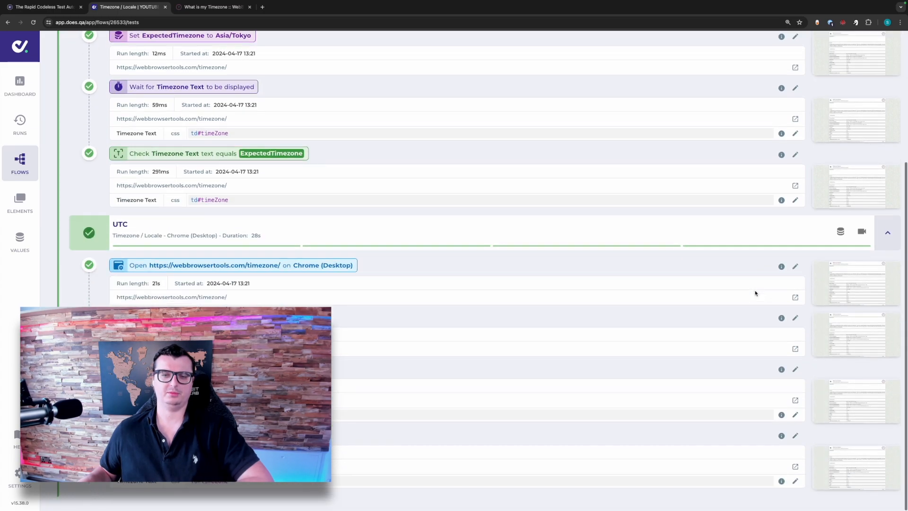
left_click(870, 468)
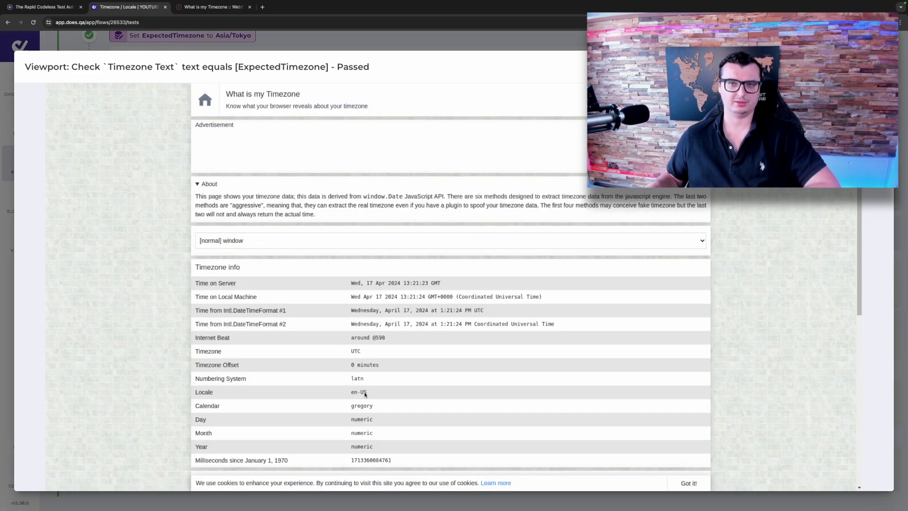
key("Escape")
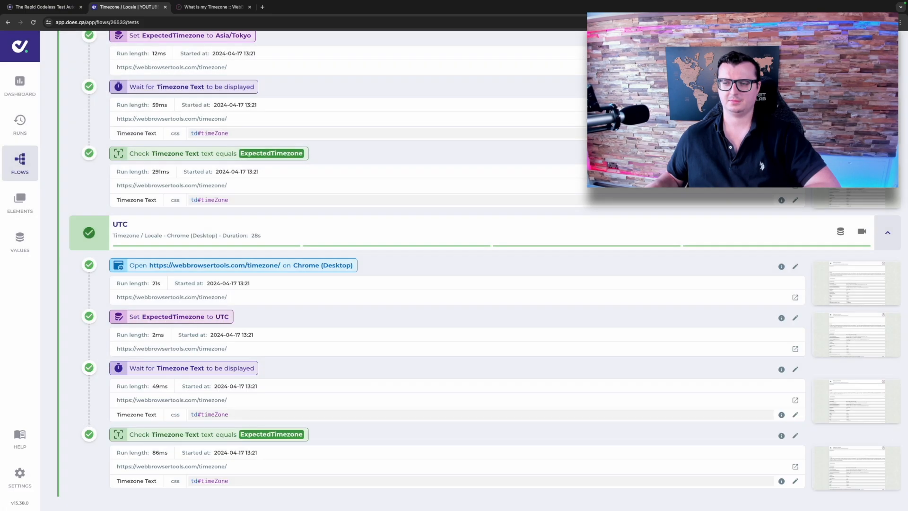
View the screenshot of the Asia/Tokyo run's Timezone Text check for its timezone and locale.
scroll(720, 192, "up", 4)
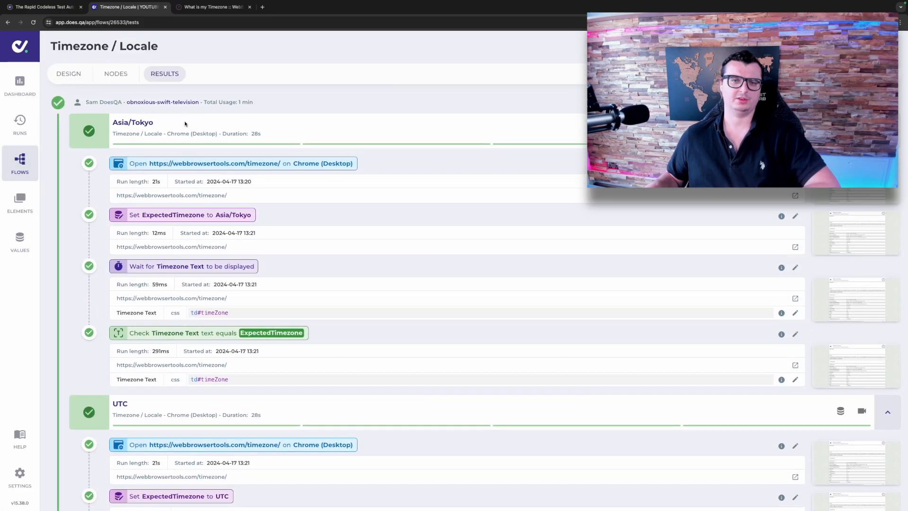
left_click(825, 356)
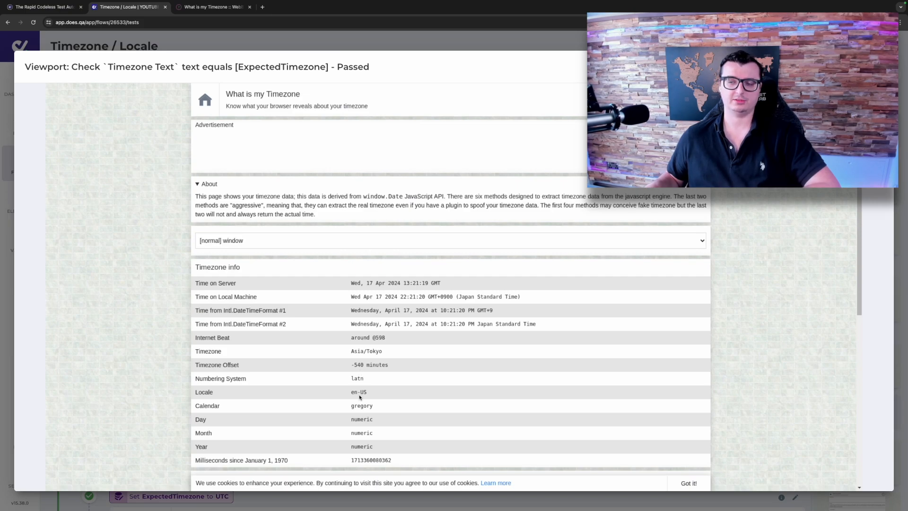
left_click(874, 67)
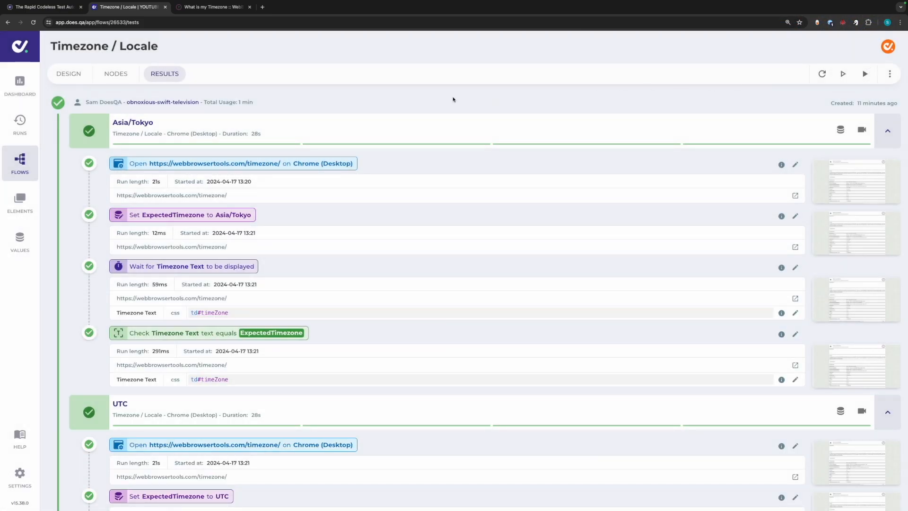
Return to the flow design and duplicate the UTC branch's Open and Set ExpectedTimezone nodes, stacking the copies above the existing branches.
left_click(71, 79)
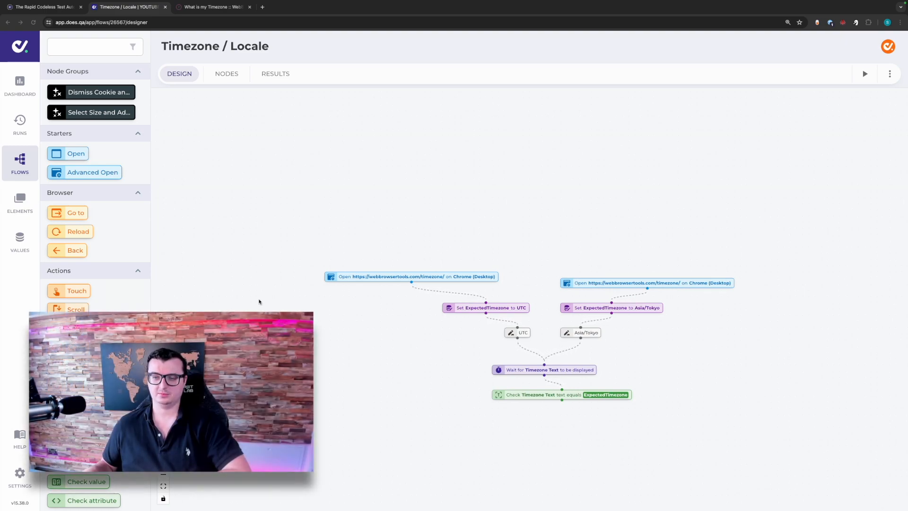
right_click(388, 280)
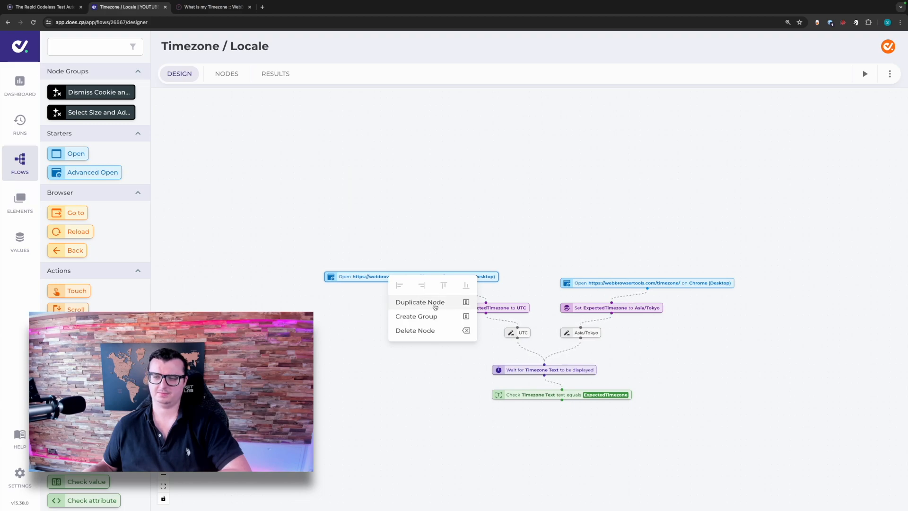
left_click(435, 307)
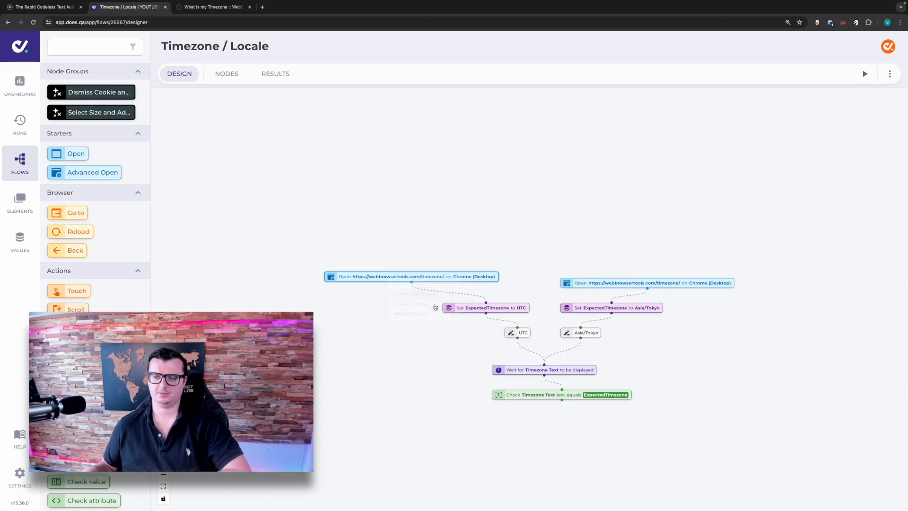
left_click(524, 223)
left_click(515, 309)
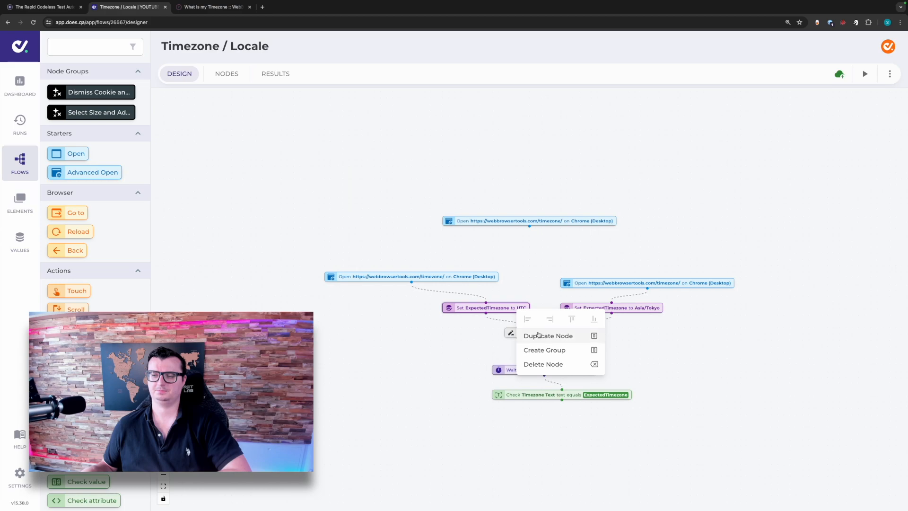
left_click(562, 252)
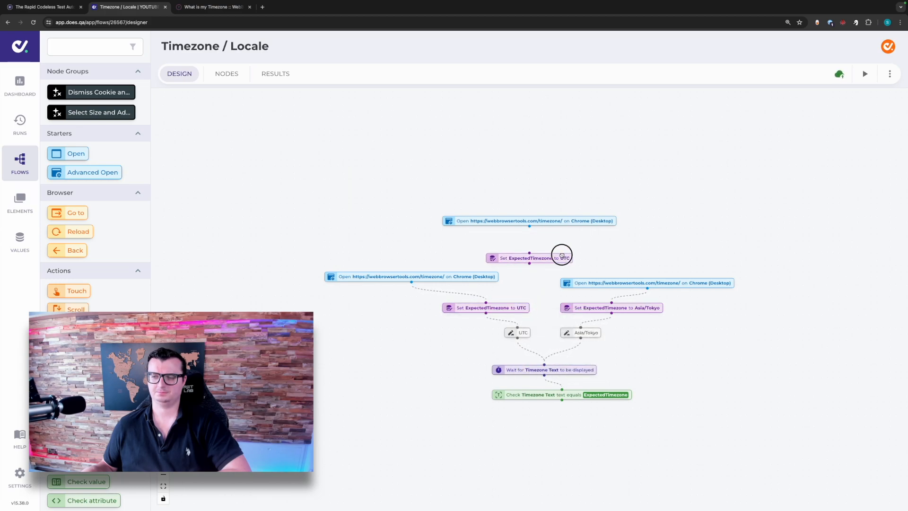
Duplicate the UTC name node beneath the copied Set node and connect the copied nodes in sequence to the Wait for Timezone Text node.
right_click(528, 332)
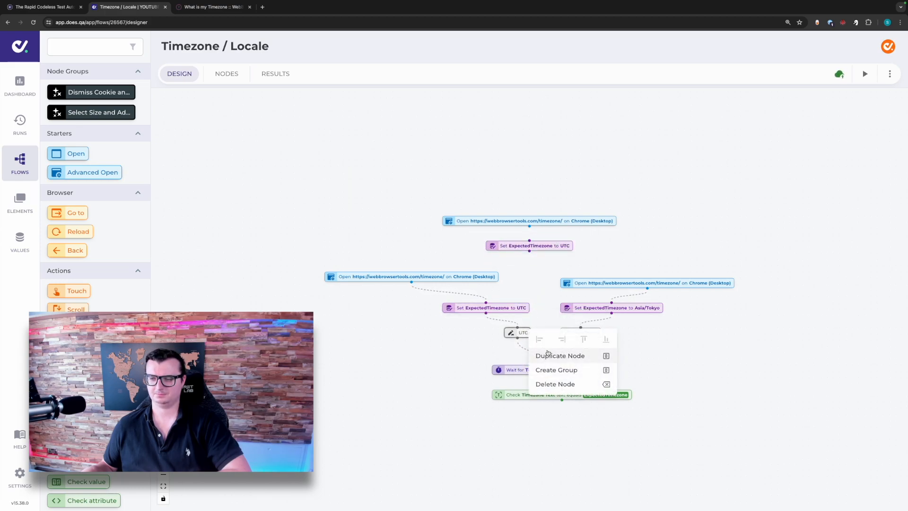
left_click(554, 356)
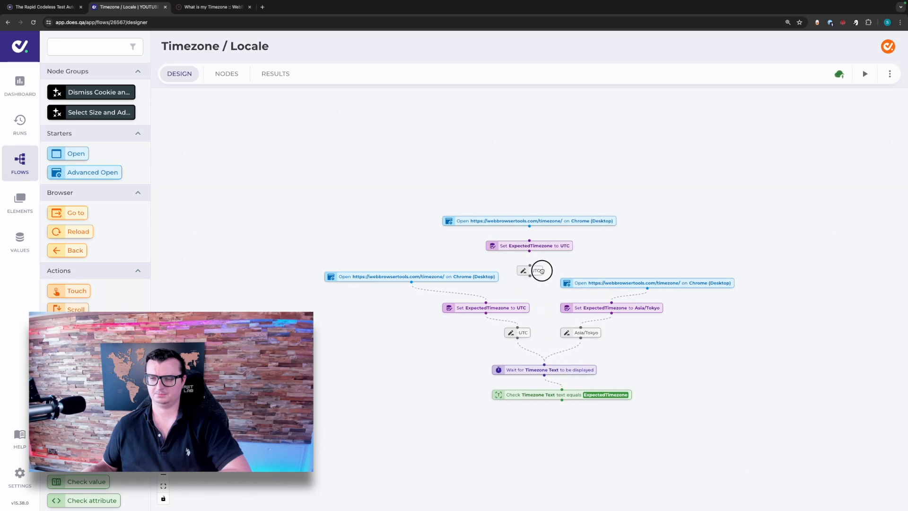
left_click(541, 271)
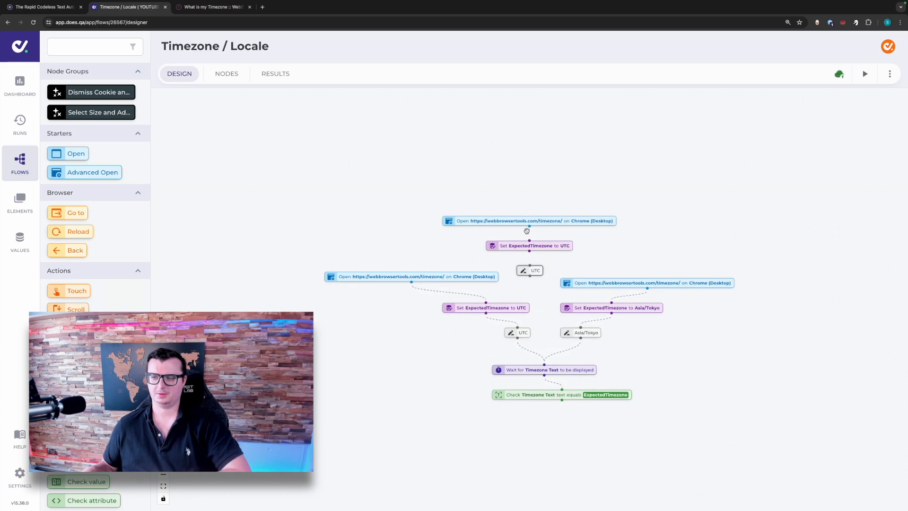
left_click_drag(531, 226, 542, 353)
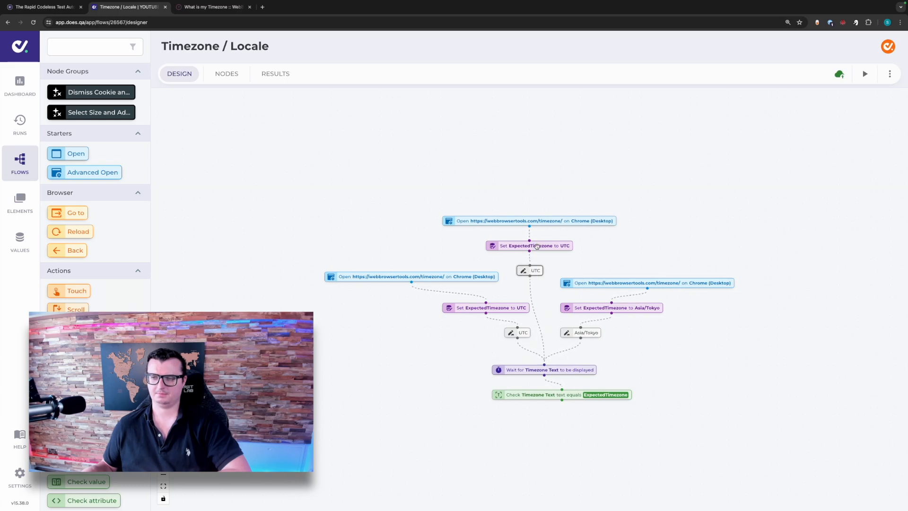
Set the duplicated Open node's language to French (France) and its timezone to America/New_York.
double_click(539, 220)
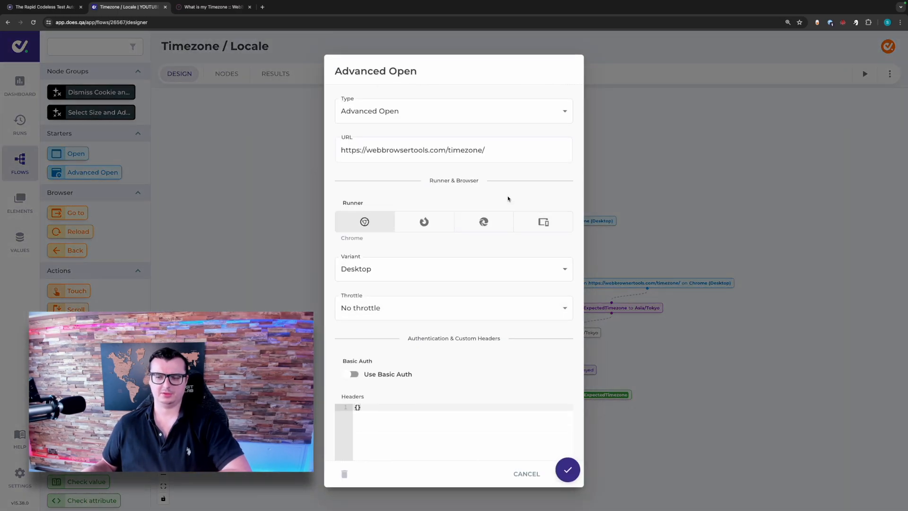
scroll(507, 194, "down", 3)
left_click(427, 400)
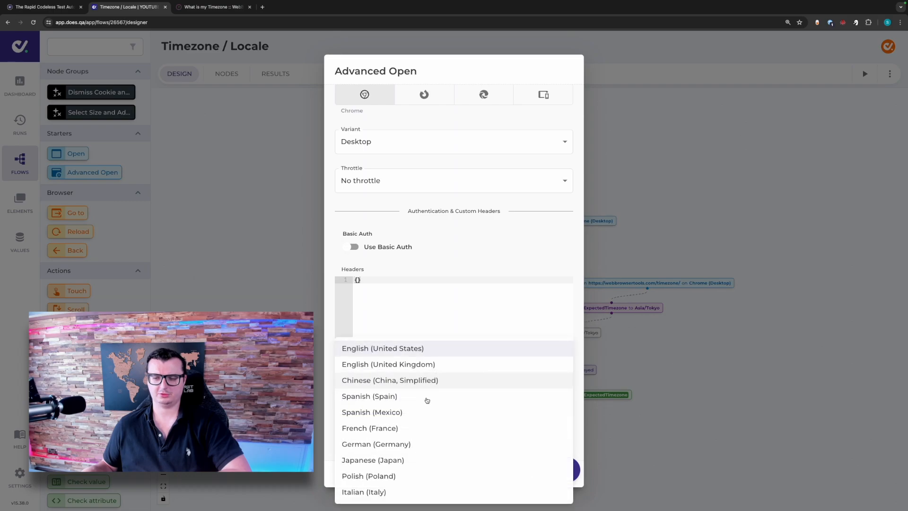
left_click(411, 428)
left_click(408, 440)
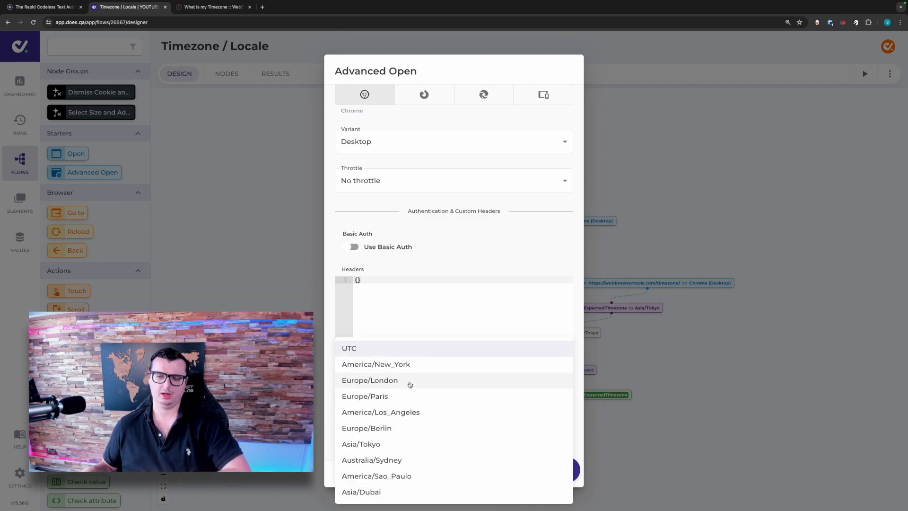
left_click(412, 368)
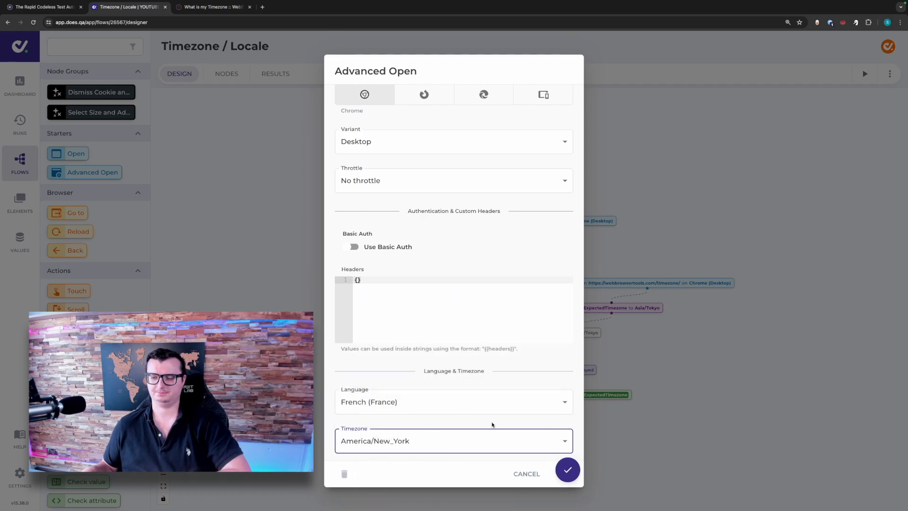
left_click(571, 473)
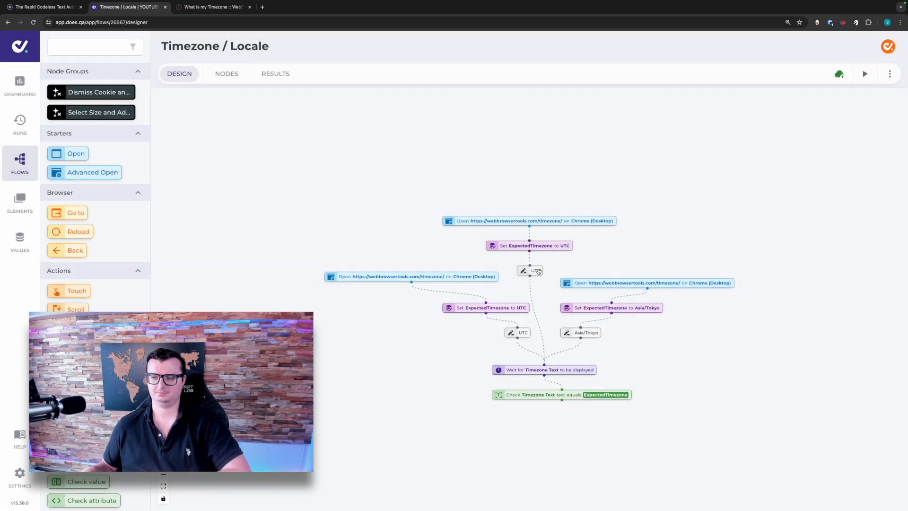
Rename the duplicated branch's name test node as America/New York.
left_click(538, 271)
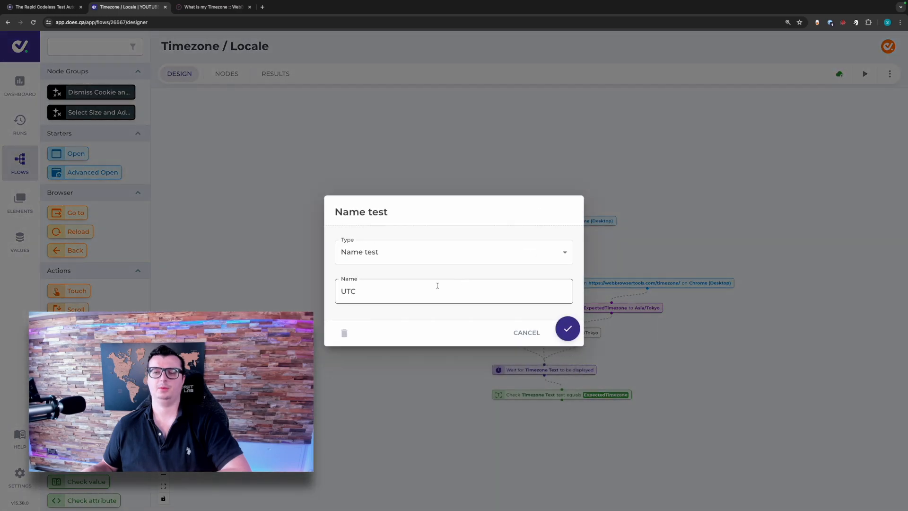
double_click(432, 288)
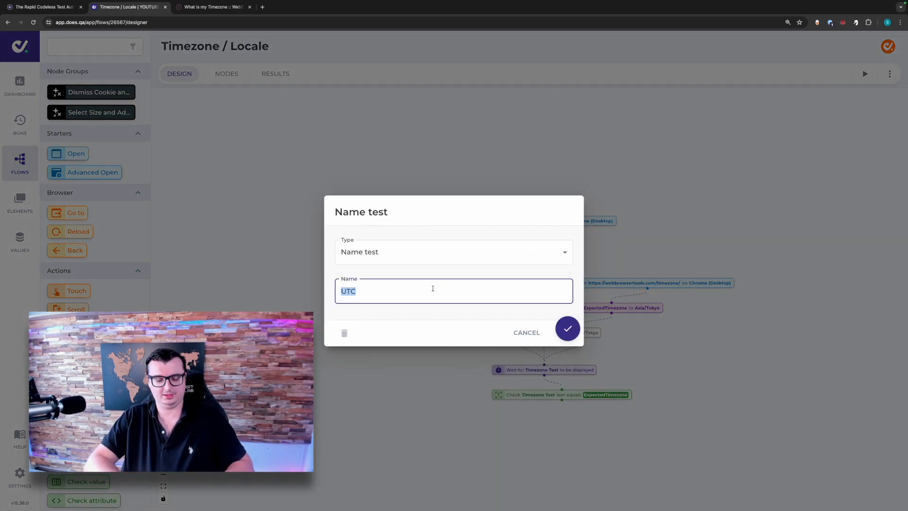
type("Amer")
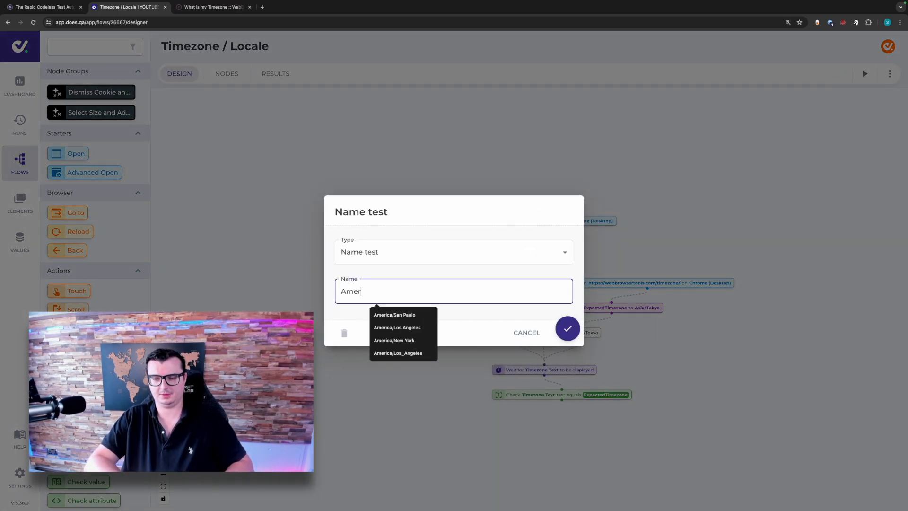
type("ica/")
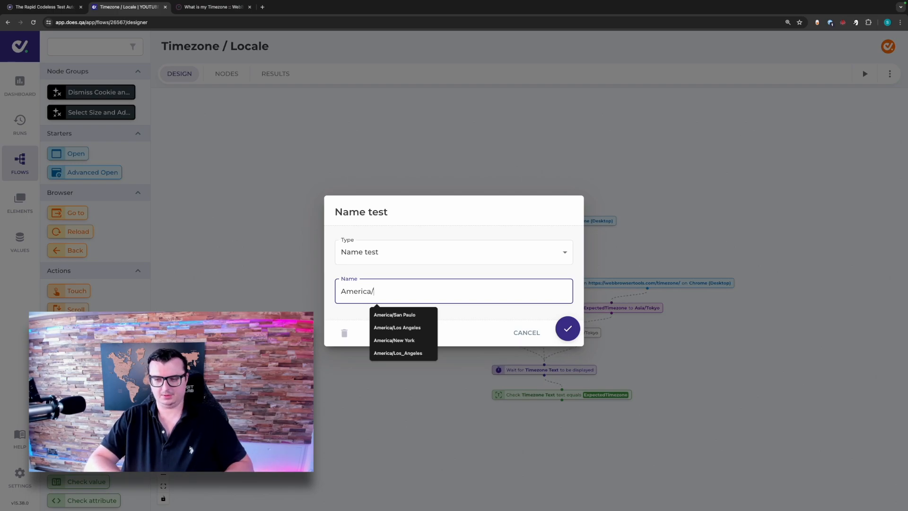
type("New York")
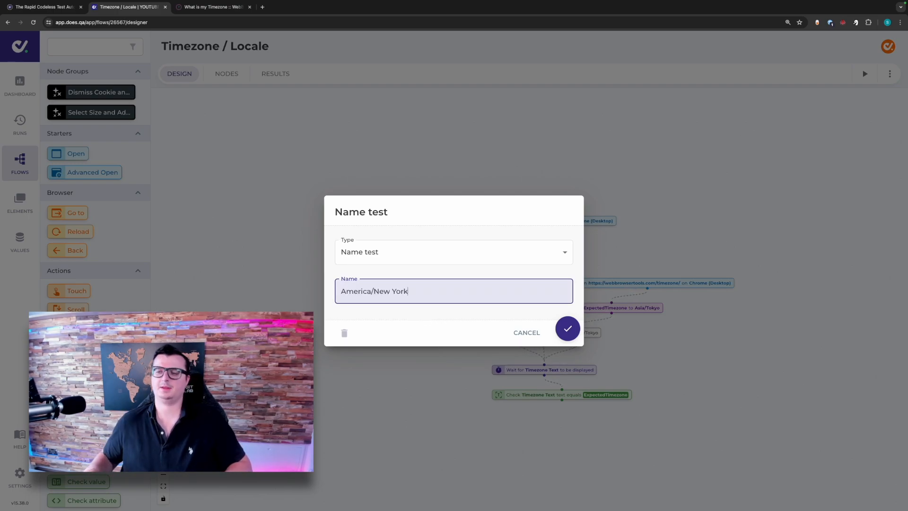
key("Return")
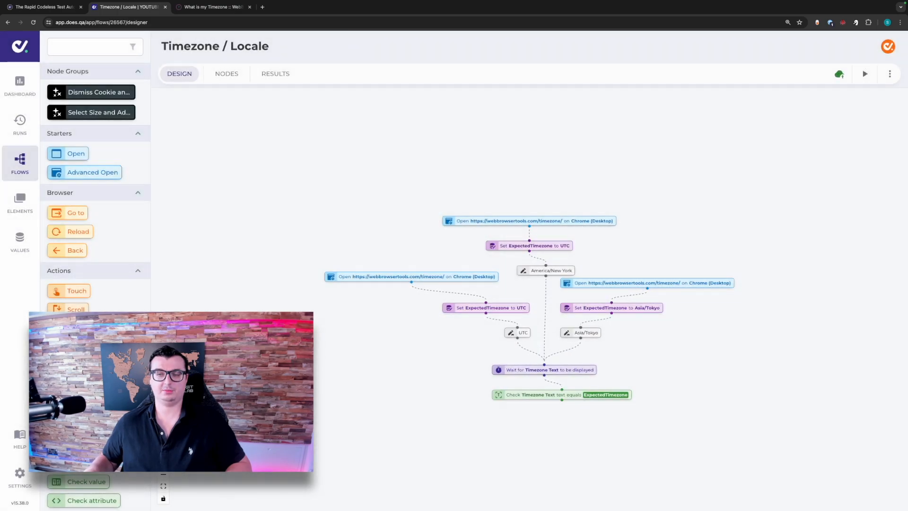
Set the new branch's ExpectedTimezone value to America/New_York and shift its name node slightly left in the flow.
left_click(529, 245)
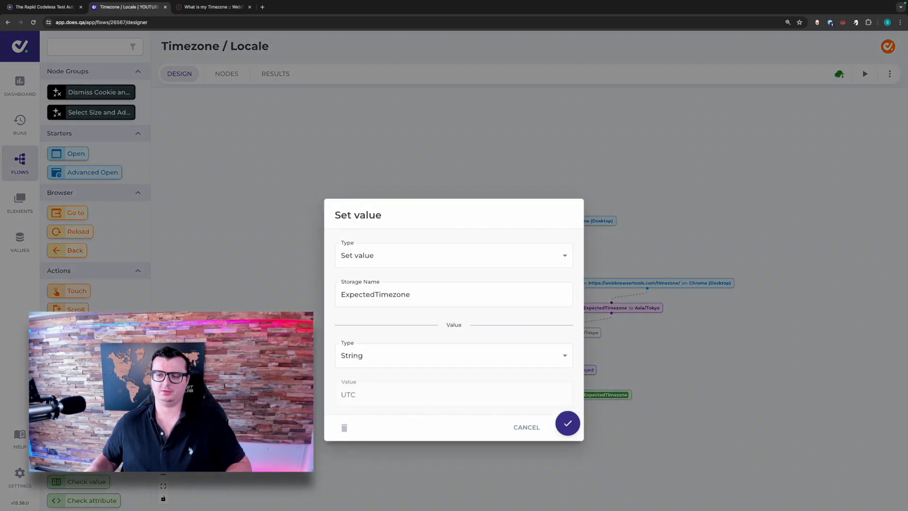
double_click(349, 341)
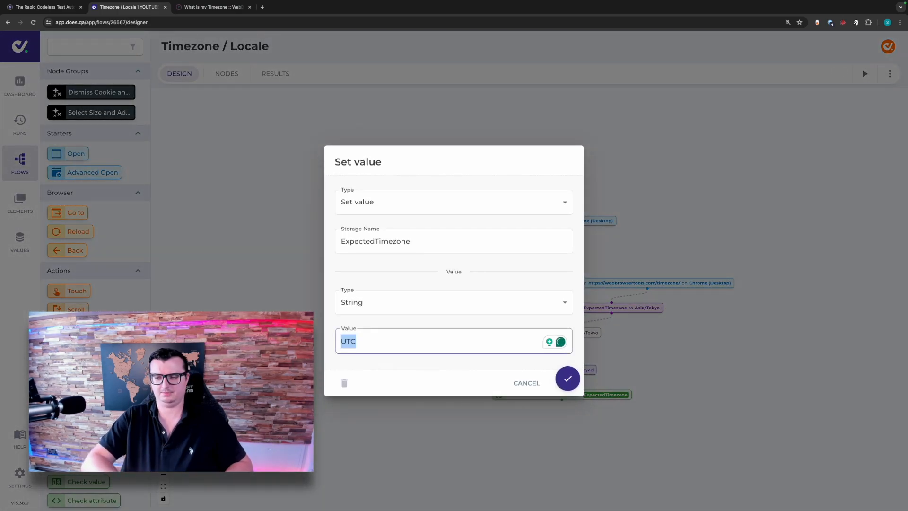
type("America/Ne")
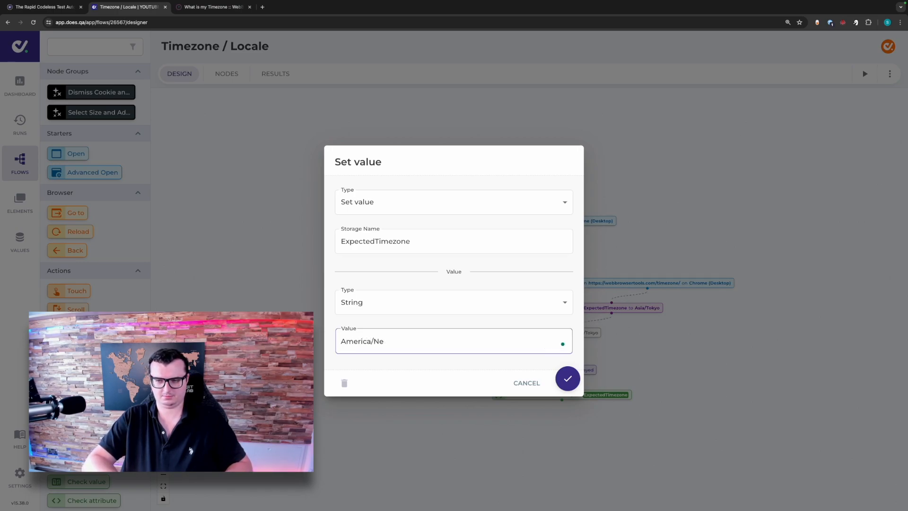
type("w_York")
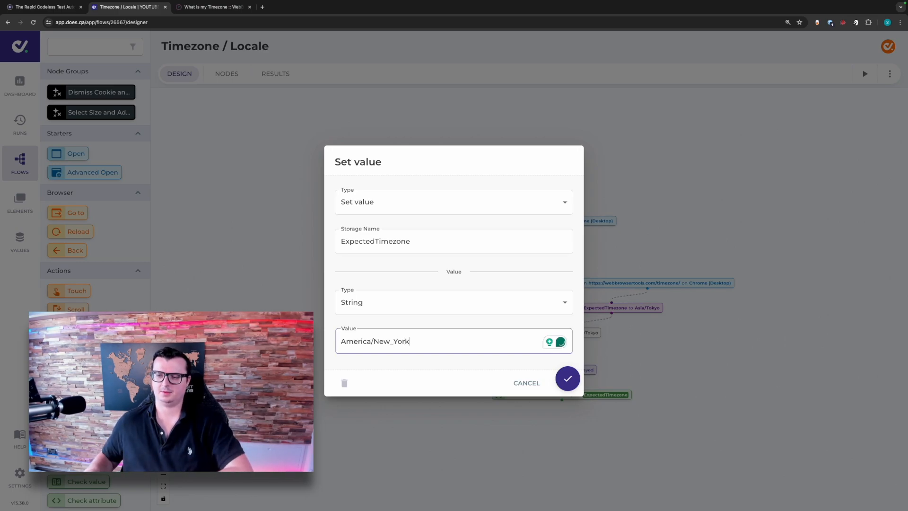
key("Return")
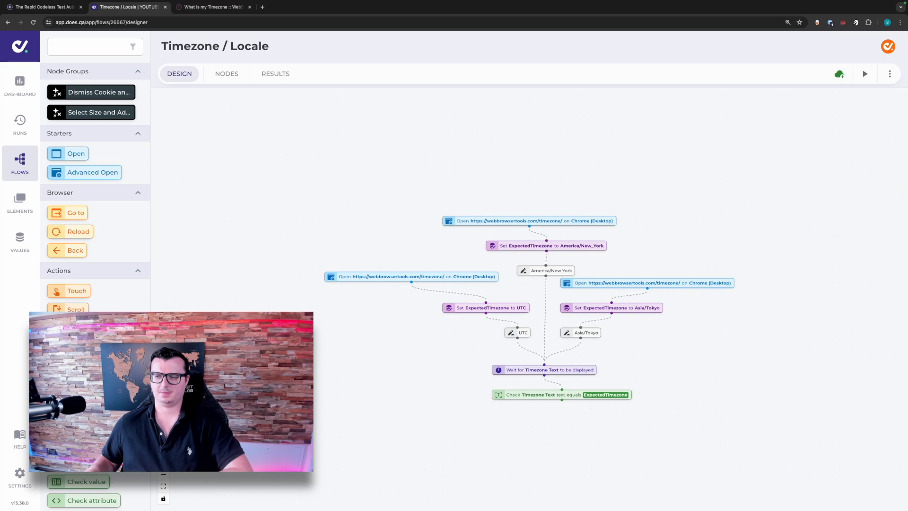
left_click_drag(546, 270, 533, 271)
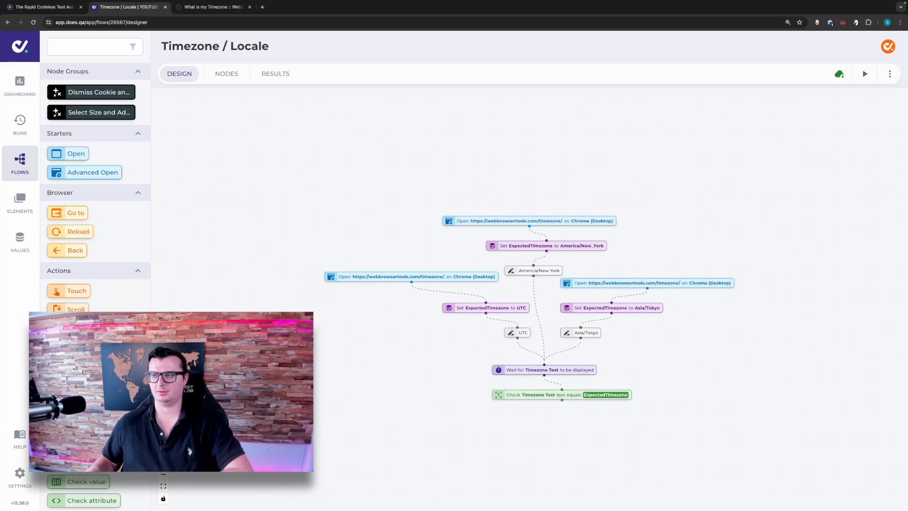
Run the Timezone / Locale flow and expand the America/New York test result to show its individual steps.
left_click(865, 73)
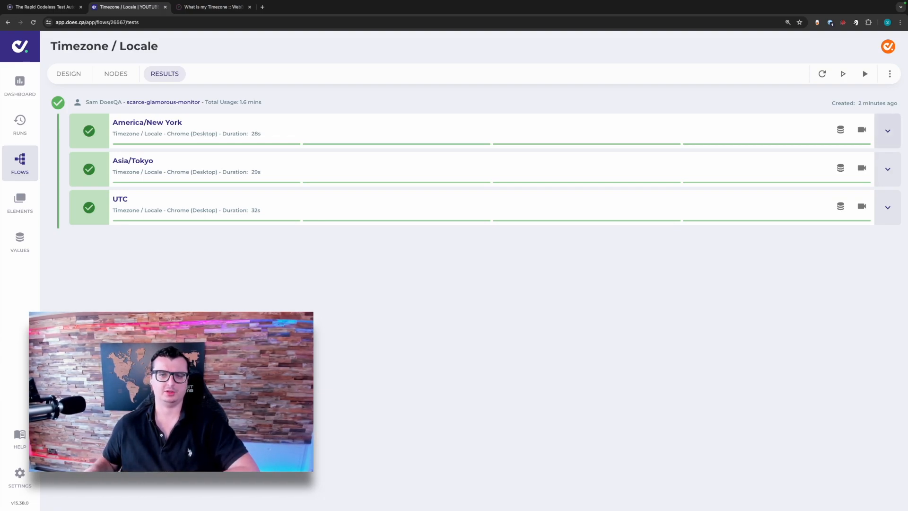
left_click(887, 131)
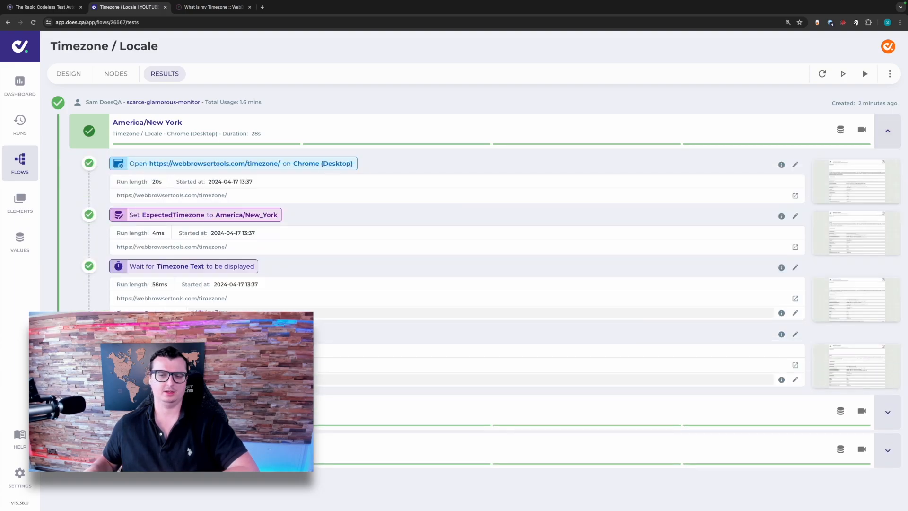